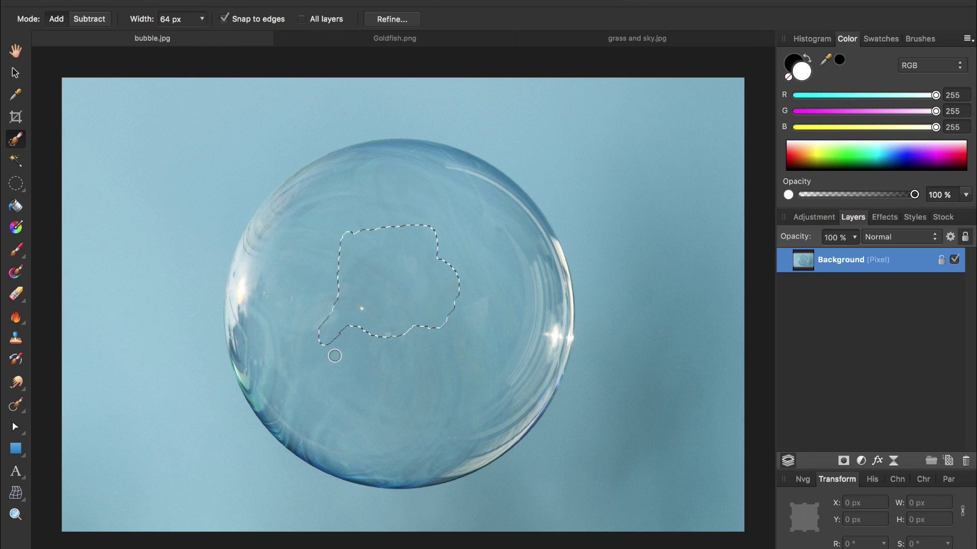
Enlarge the selection brush to 298 px and extend the selection over the whole bubble
key(bracketright)
key(bracketright)
key(bracketright)
key(bracketright)
key(bracketright)
key(bracketright)
key(bracketright)
key(bracketright)
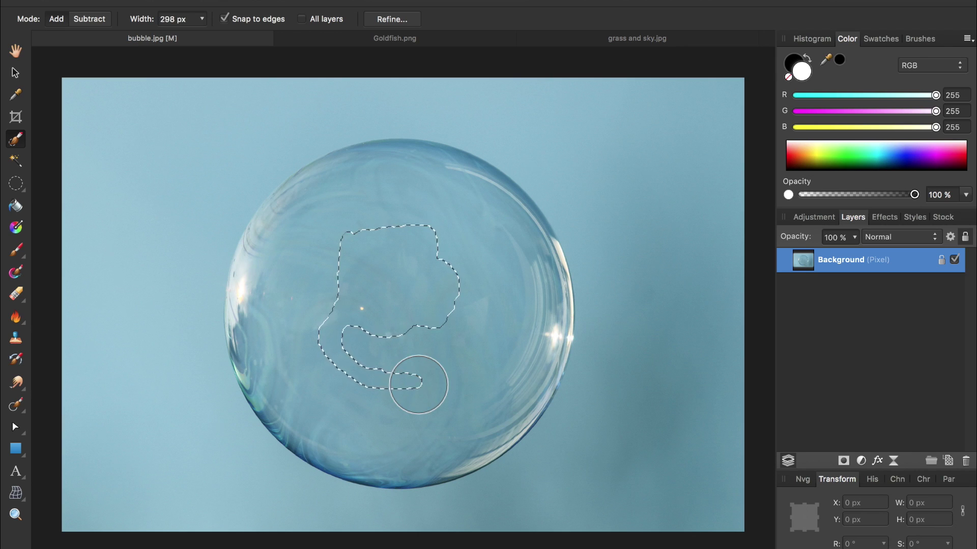
mouse_move(497, 316)
mouse_down()
mouse_move(487, 262)
mouse_move(396, 213)
mouse_move(380, 215)
mouse_move(326, 272)
mouse_move(320, 280)
mouse_move(527, 321)
mouse_move(539, 319)
mouse_move(537, 271)
mouse_move(372, 304)
mouse_move(369, 453)
mouse_up()
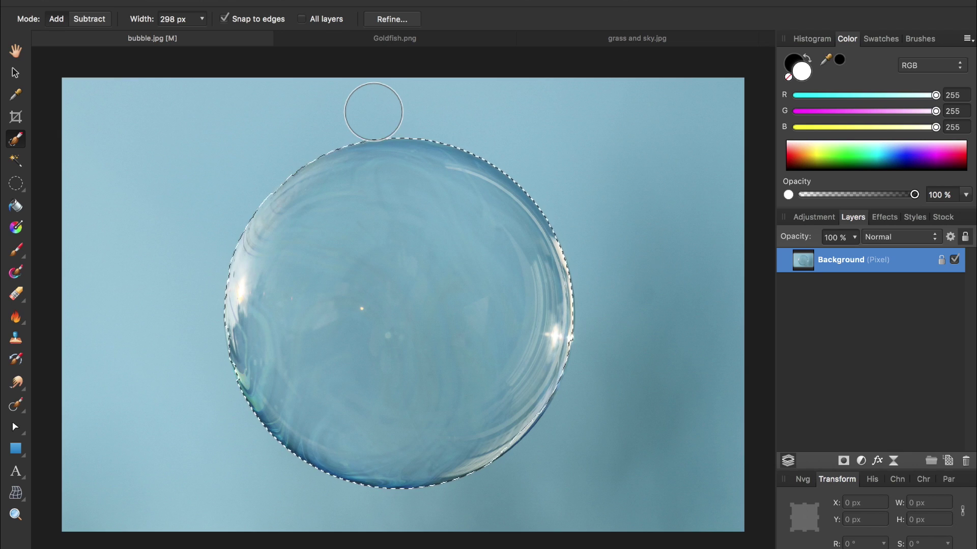
Refine the bubble selection with 100 px smoothing, brush matte along its edge, and apply it as a selection
click(391, 19)
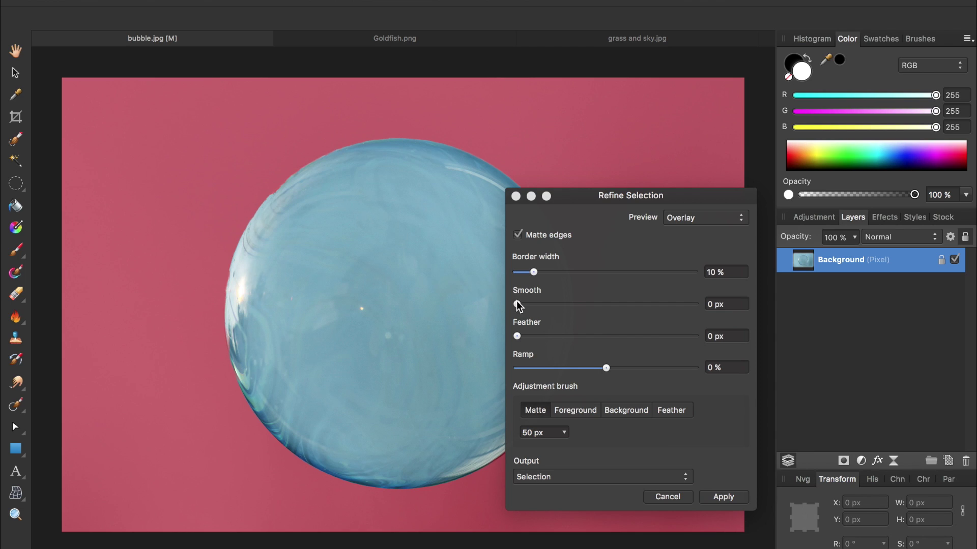
drag(517, 304, 715, 304)
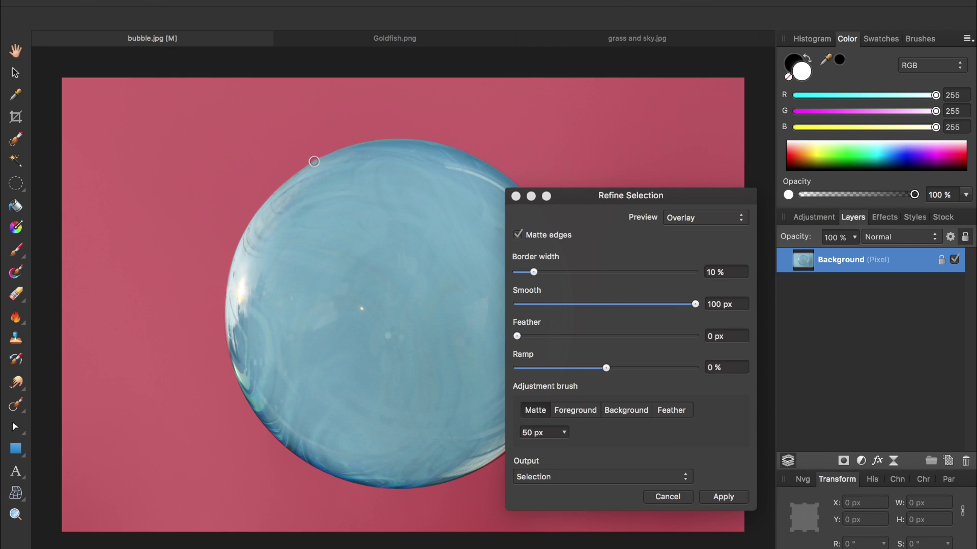
mouse_move(292, 179)
mouse_down()
mouse_move(246, 236)
mouse_move(239, 262)
mouse_move(227, 330)
mouse_move(239, 379)
mouse_move(292, 448)
mouse_move(386, 482)
mouse_move(504, 486)
mouse_up()
click(722, 497)
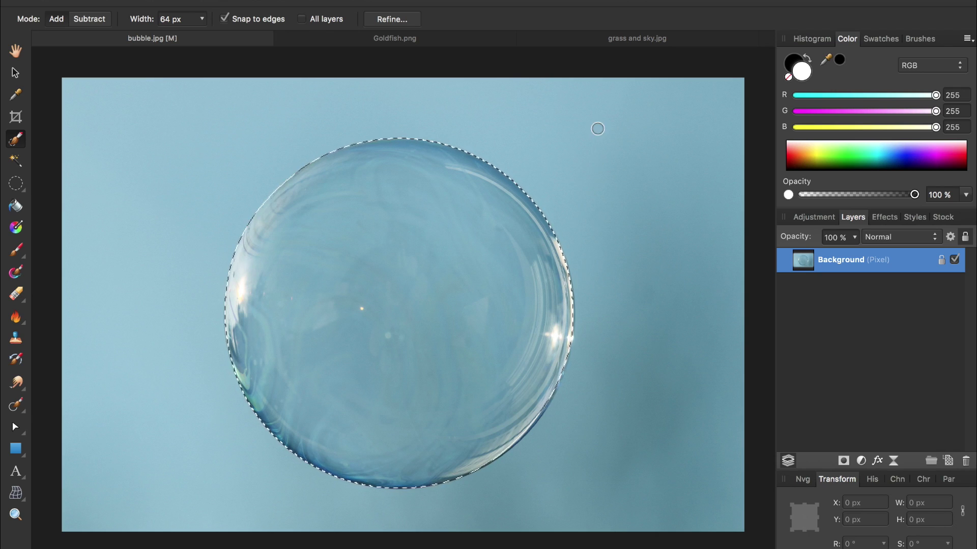
Copy the selected bubble into grass and sky.jpg and scale it to about 664 × 667 px in the sky above the trees
click(616, 40)
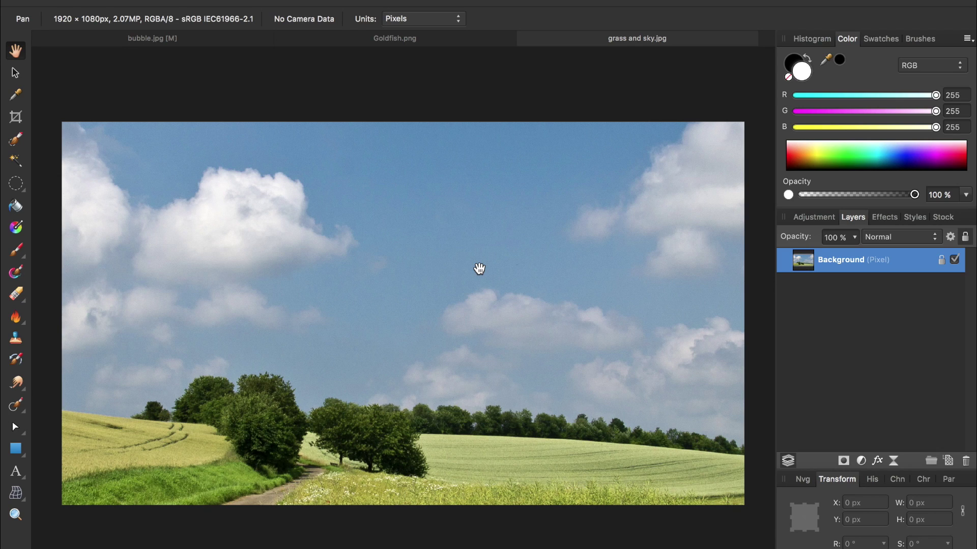
key(super+v)
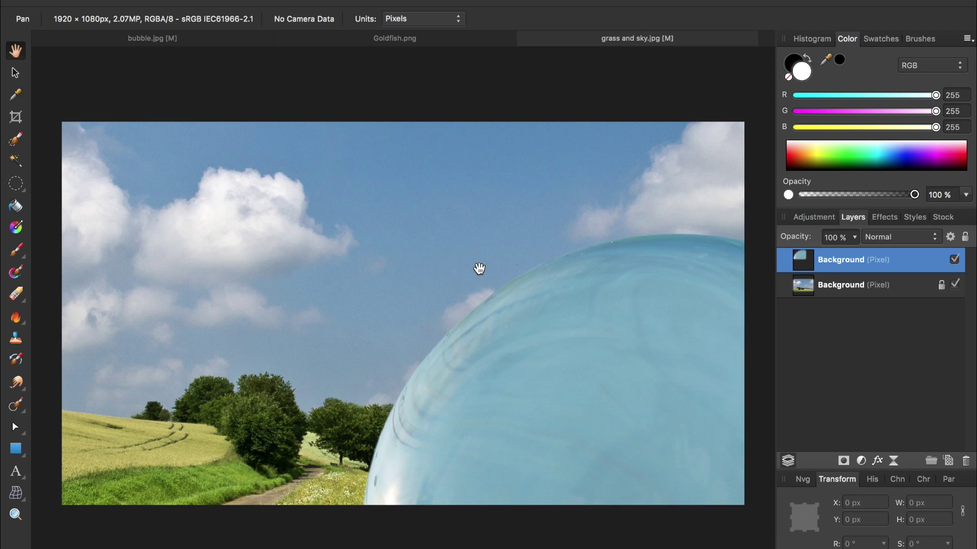
click(14, 74)
drag(549, 373, 335, 241)
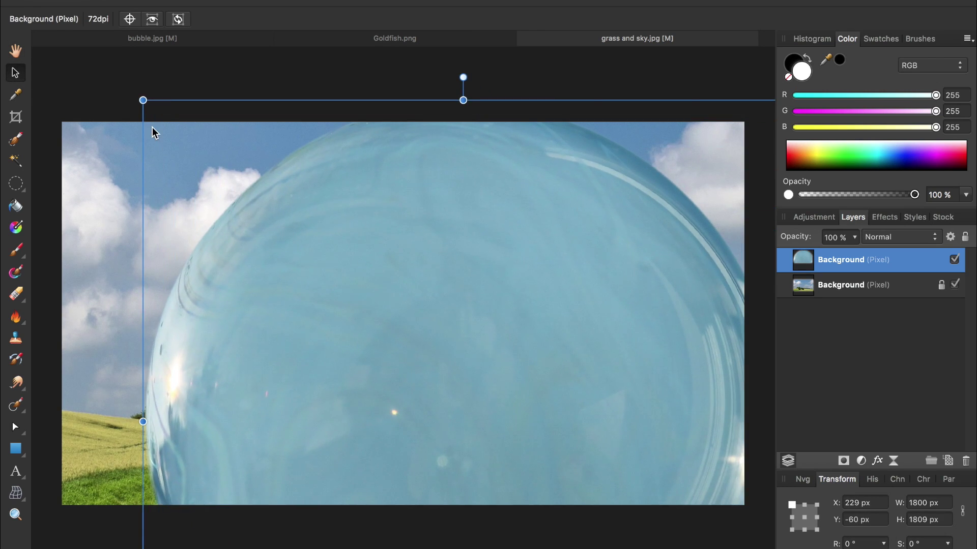
drag(143, 100, 305, 258)
drag(573, 429, 458, 285)
drag(209, 120, 391, 318)
drag(504, 425, 499, 294)
drag(331, 153, 382, 203)
drag(466, 306, 411, 241)
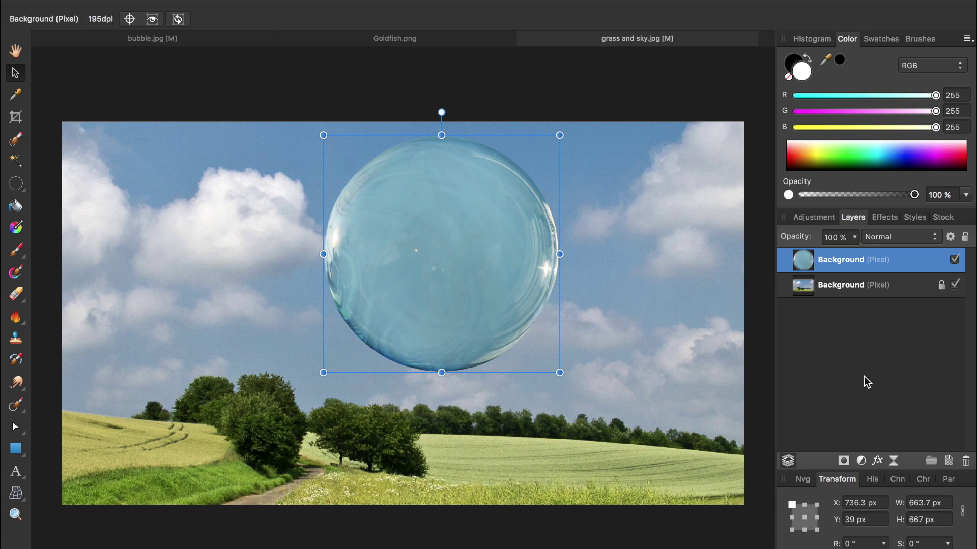
Add an HSL adjustment with -100% saturation and nest it inside the bubble layer so it affects only the bubble
click(861, 461)
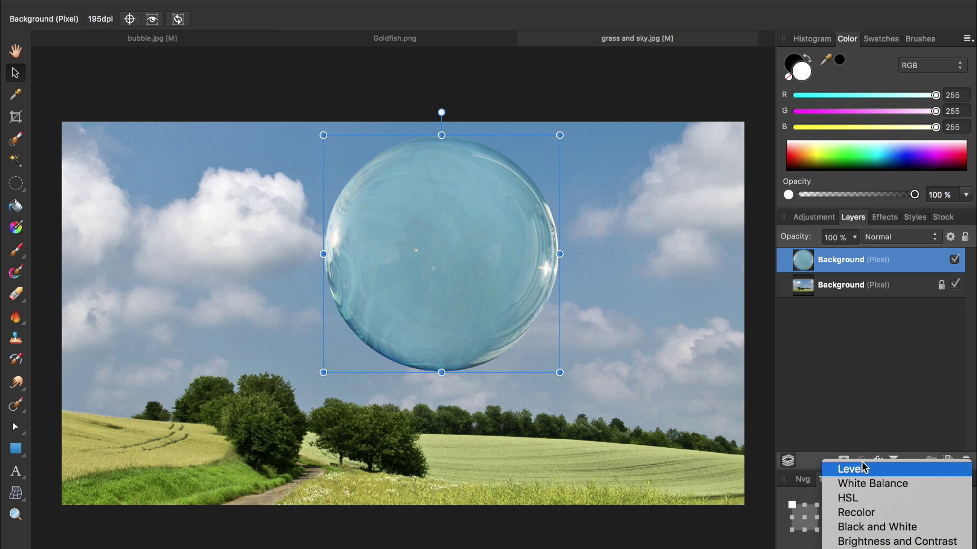
click(864, 497)
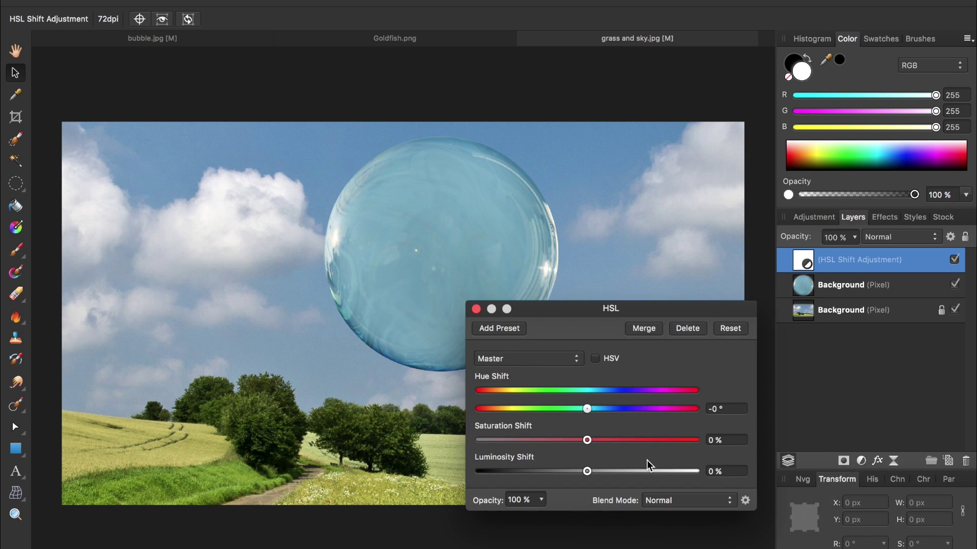
drag(587, 440, 460, 449)
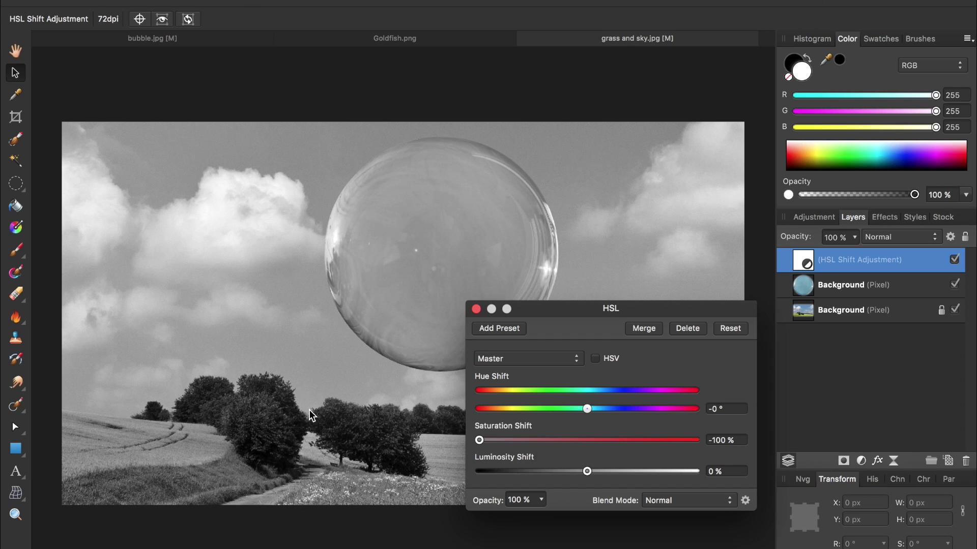
click(476, 309)
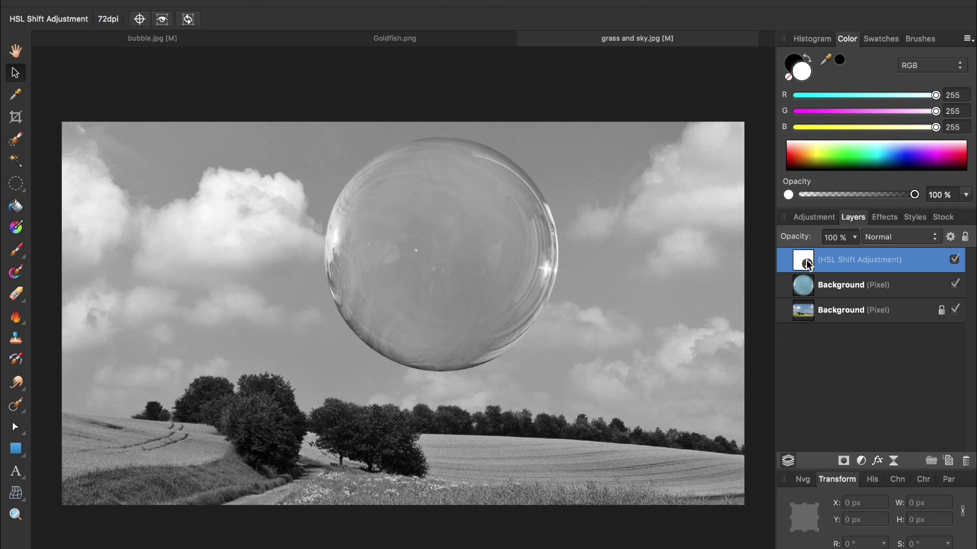
drag(806, 259, 831, 300)
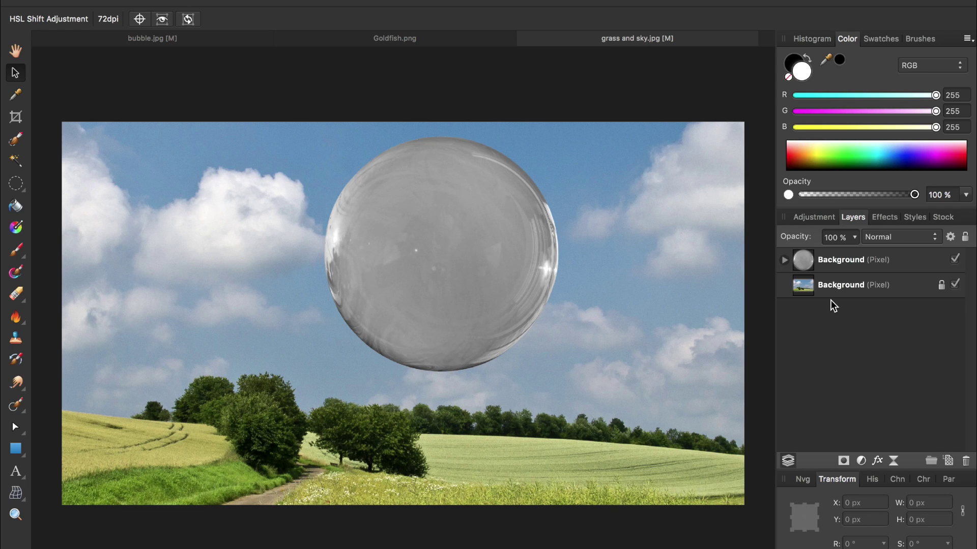
Set the bubble layer's blend mode to Overlay and nudge the bubble to about X 722 px, Y 52 px
click(840, 268)
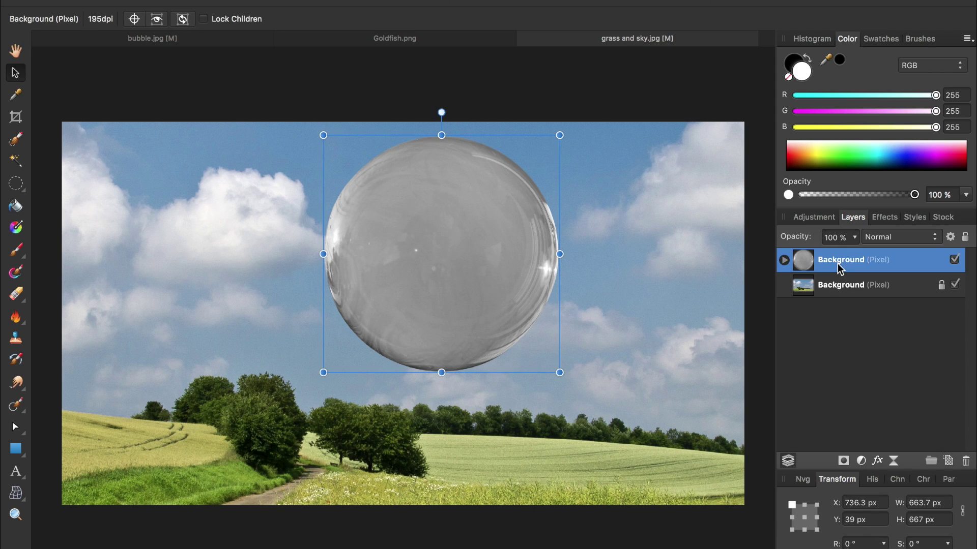
click(879, 238)
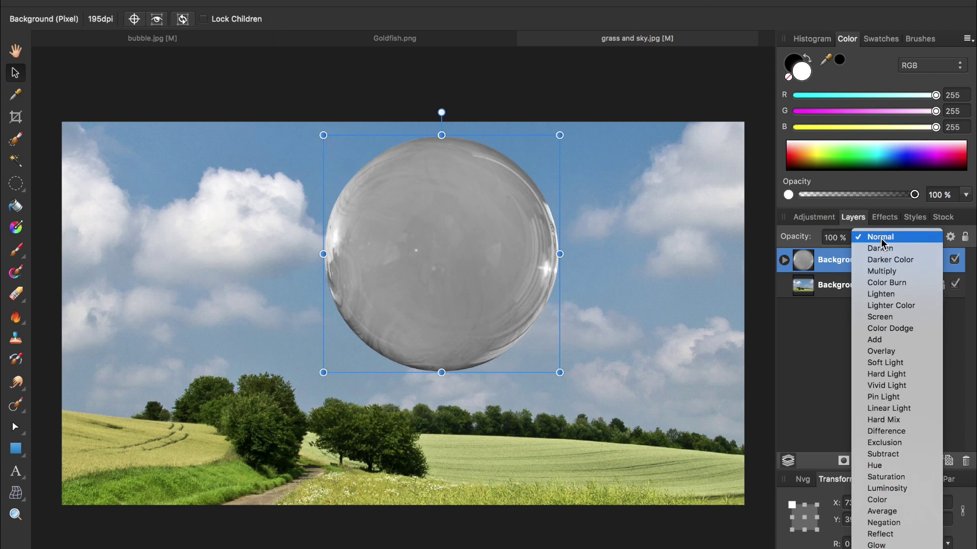
click(884, 350)
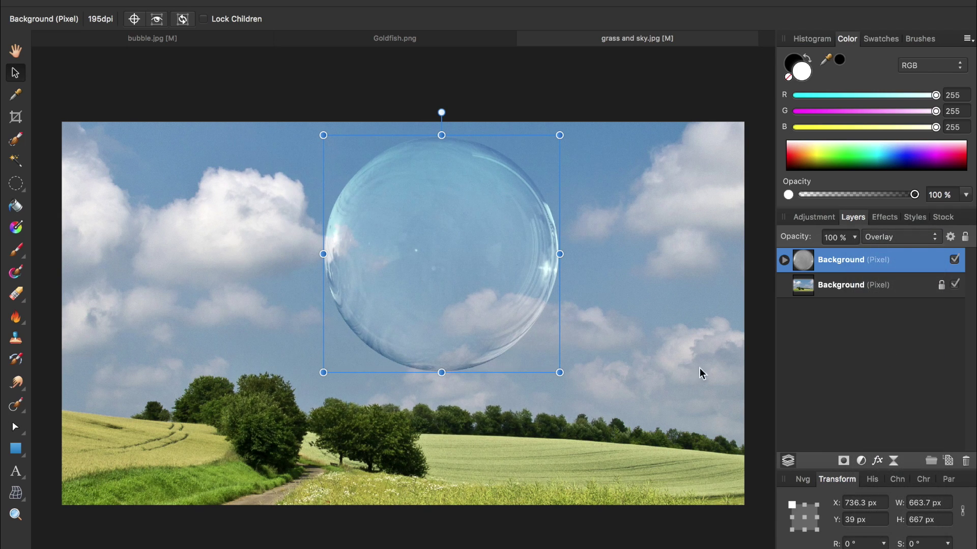
mouse_move(449, 259)
mouse_down()
mouse_move(430, 269)
mouse_move(470, 301)
mouse_move(456, 260)
mouse_move(444, 263)
mouse_up()
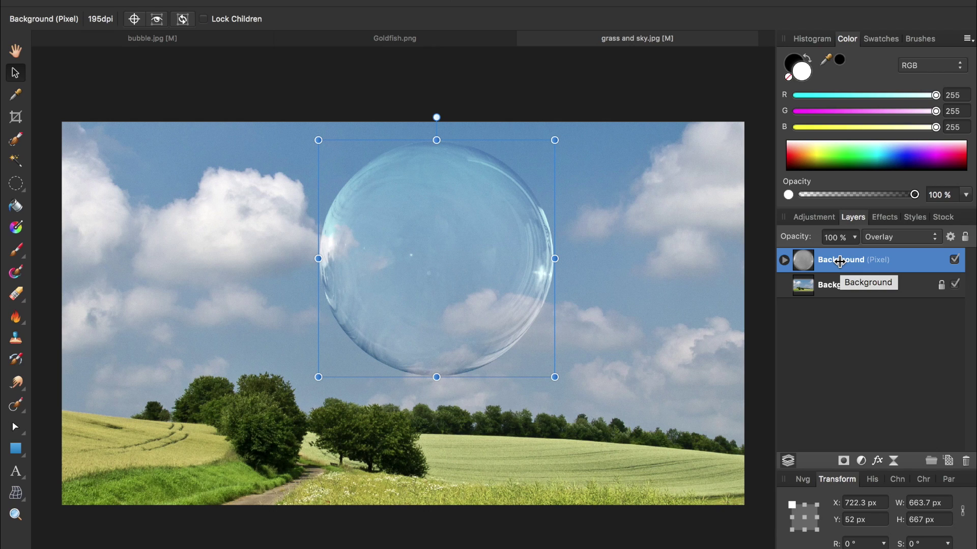
Duplicate the bubble layer and set the copy's blend mode to Vivid Light
key(super+j)
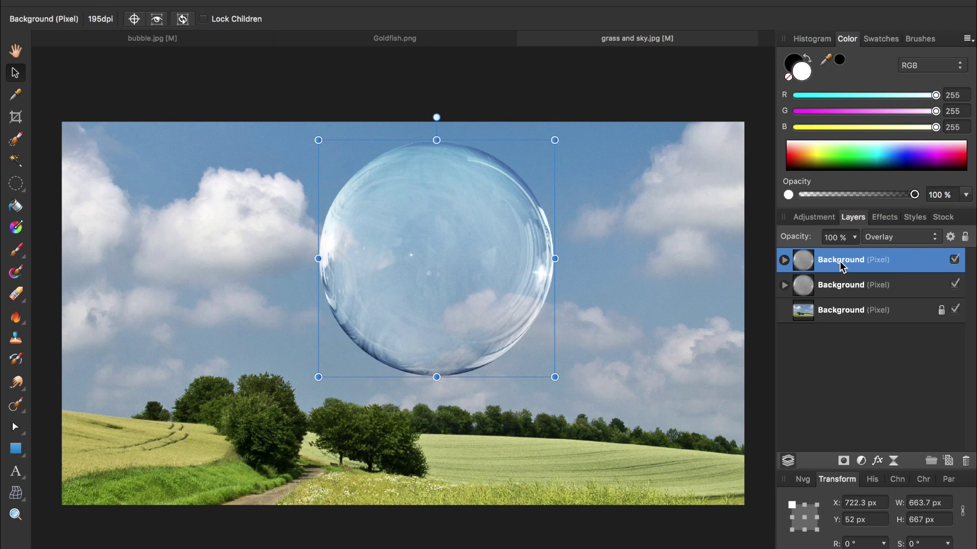
click(885, 239)
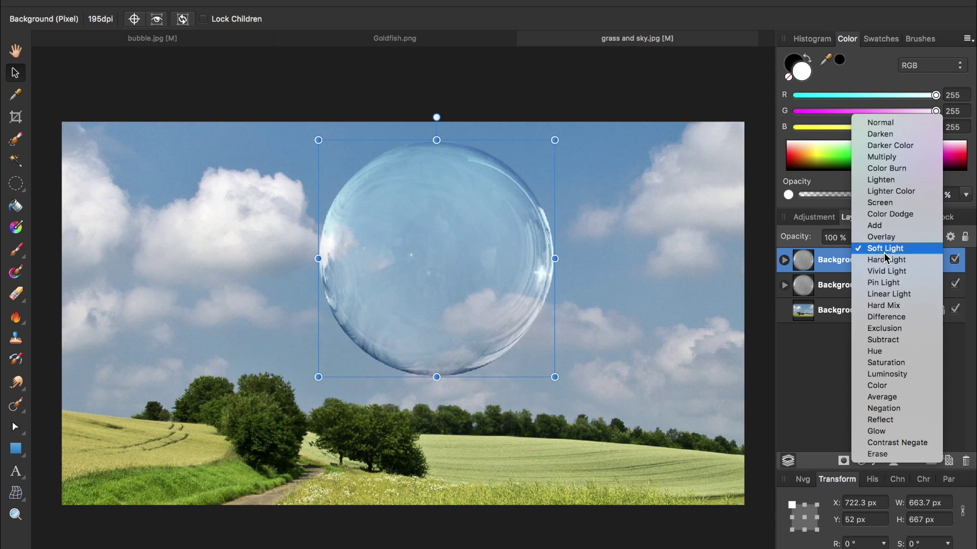
click(882, 270)
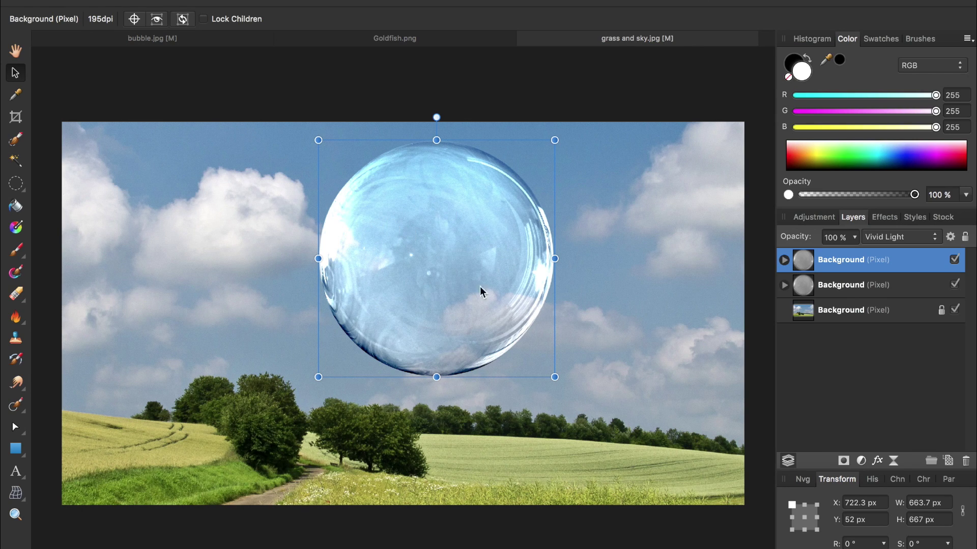
Set the Vivid Light bubble layer's opacity to 50% and compare the bubble with that layer hidden and shown
click(855, 238)
drag(853, 255, 791, 258)
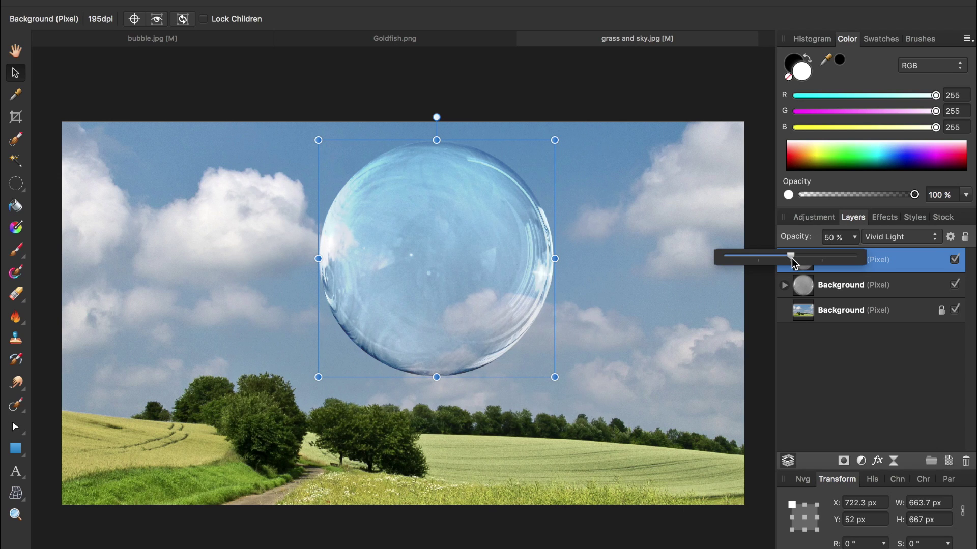
click(854, 240)
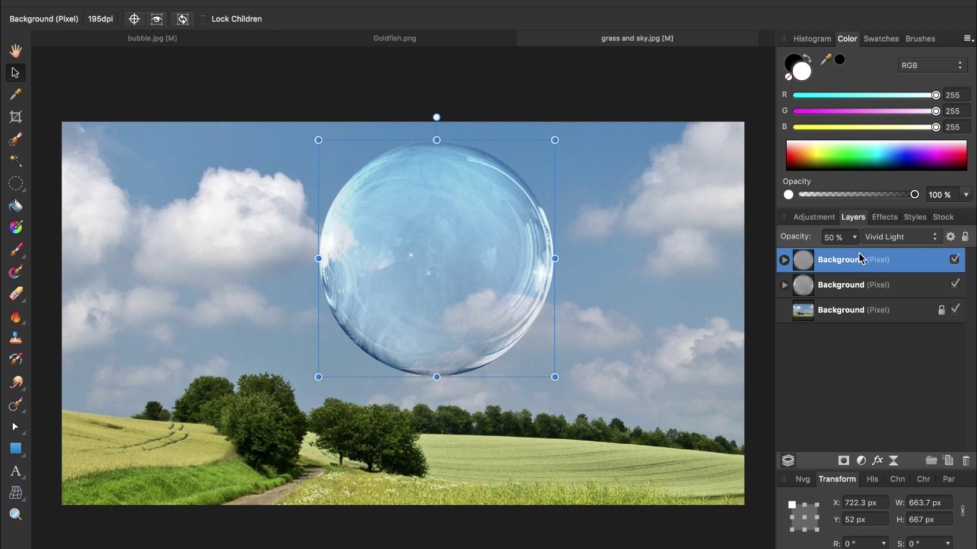
click(954, 260)
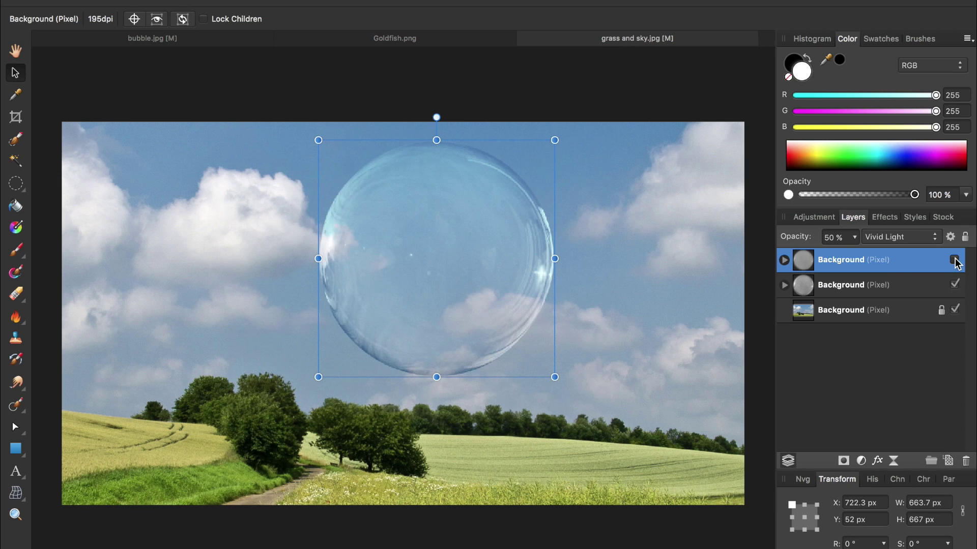
click(954, 260)
click(954, 260)
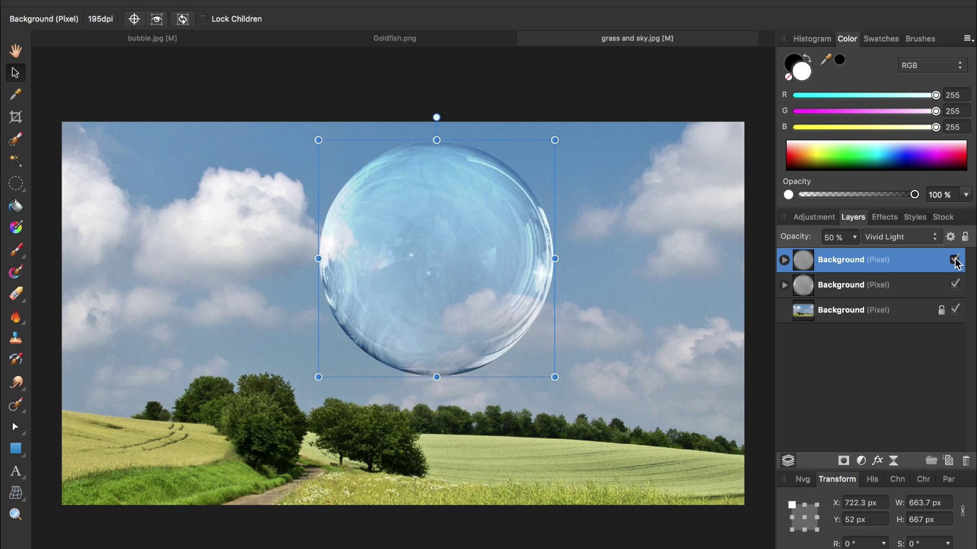
click(954, 260)
Group the two bubble layers and move the group to about X 783 px, Y 37 px
shift+click(871, 286)
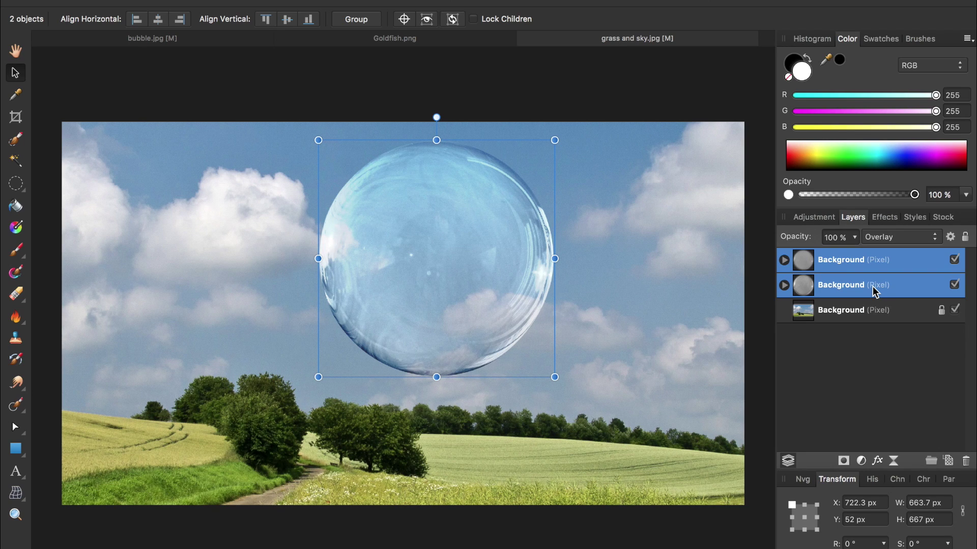
key(super+g)
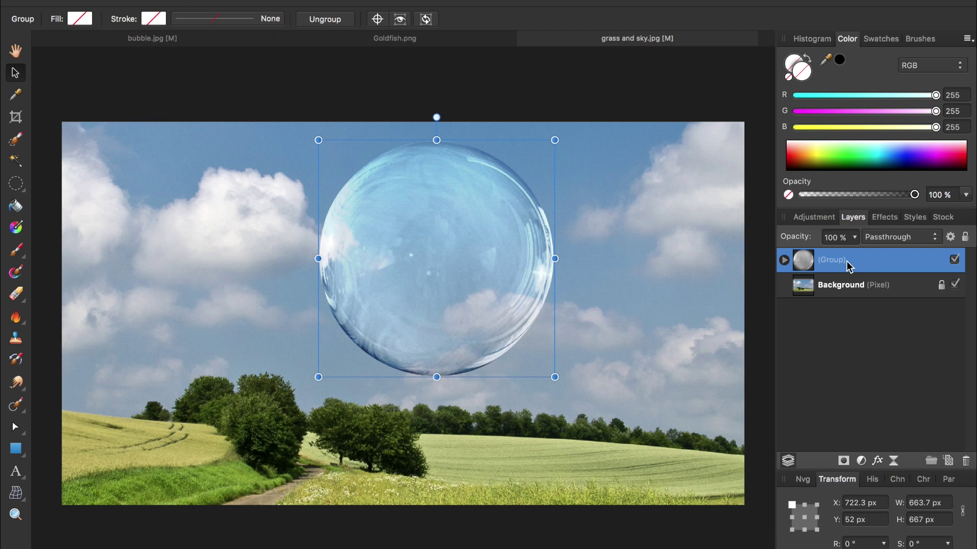
drag(443, 246, 462, 234)
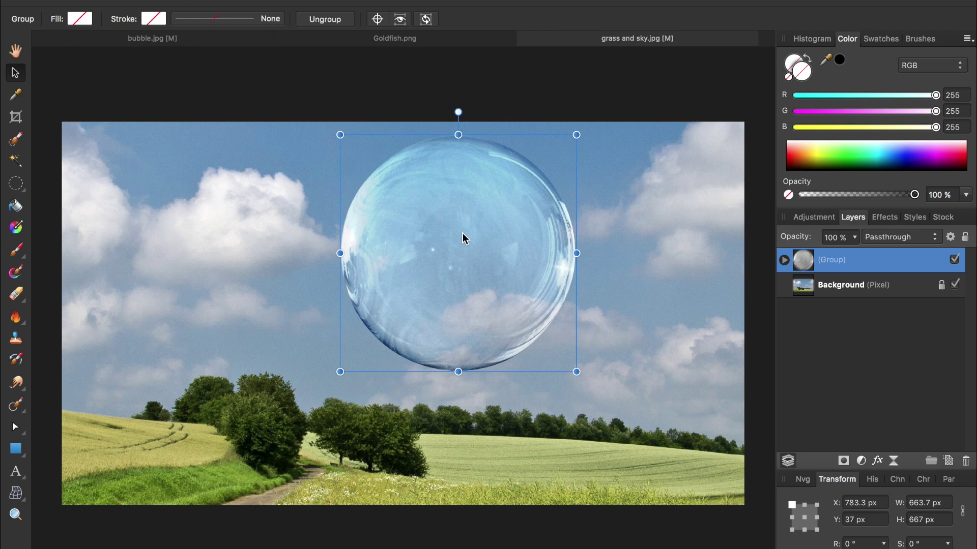
Copy the goldfish from Goldfish.png into grass and sky.jpg and move it over the bubble
click(416, 38)
key(h)
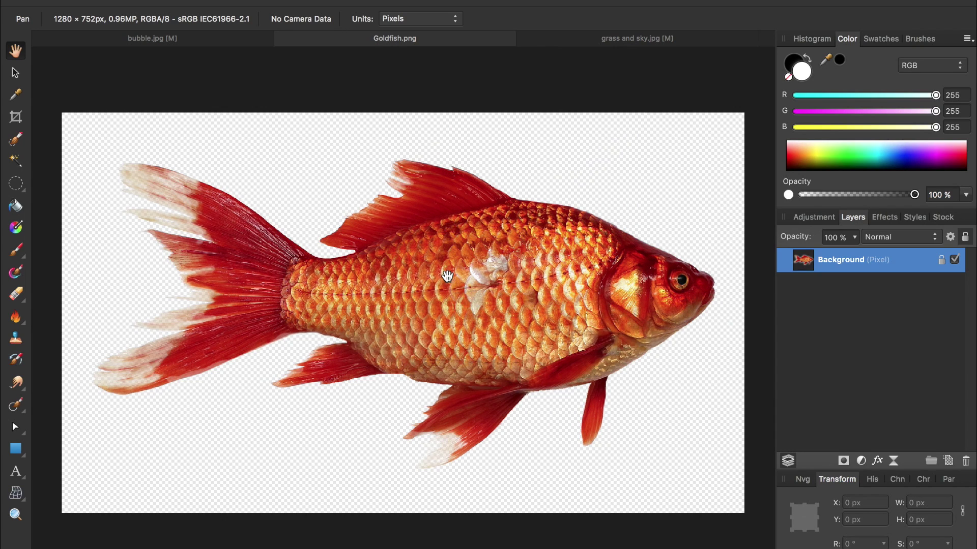
click(644, 38)
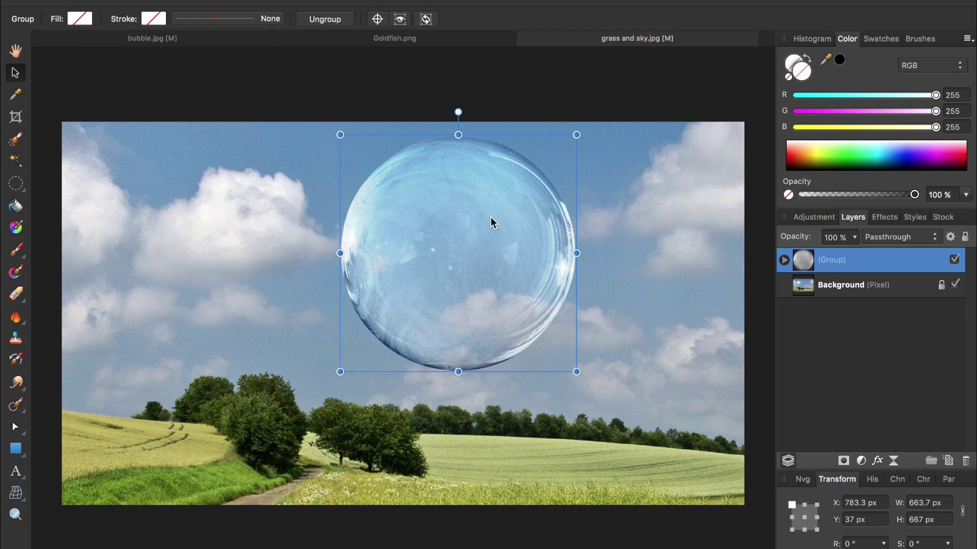
key(ctrl+v)
drag(371, 228, 553, 256)
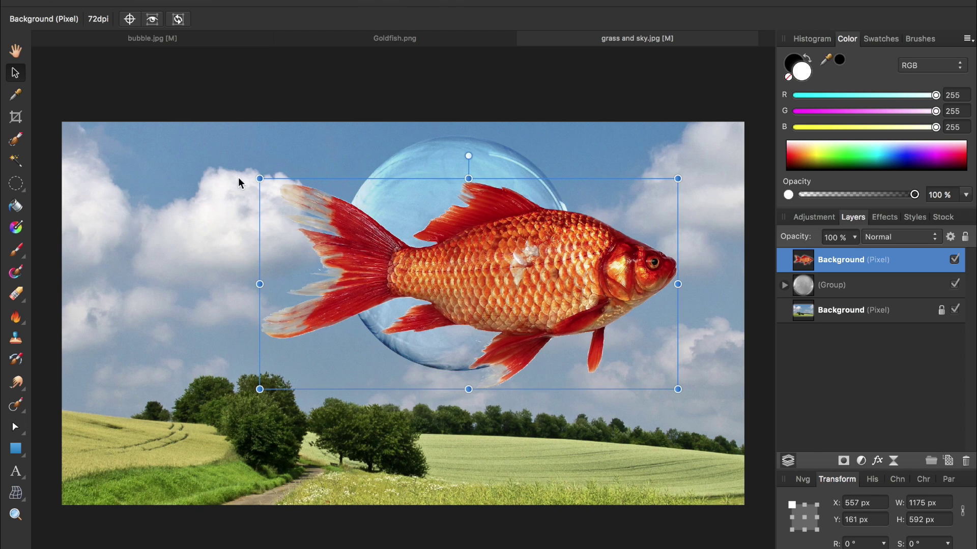
Scale the goldfish to about 505 × 254 px and rotate it about -15.8° so it sits inside the bubble
drag(260, 176, 464, 279)
drag(539, 326, 421, 253)
drag(345, 206, 380, 223)
drag(480, 267, 469, 253)
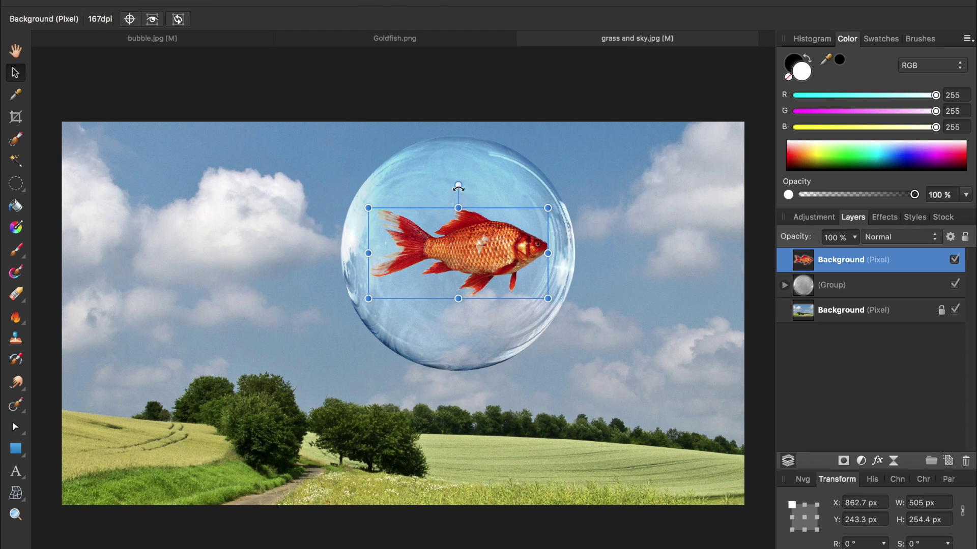
drag(458, 186, 475, 191)
drag(472, 252, 466, 252)
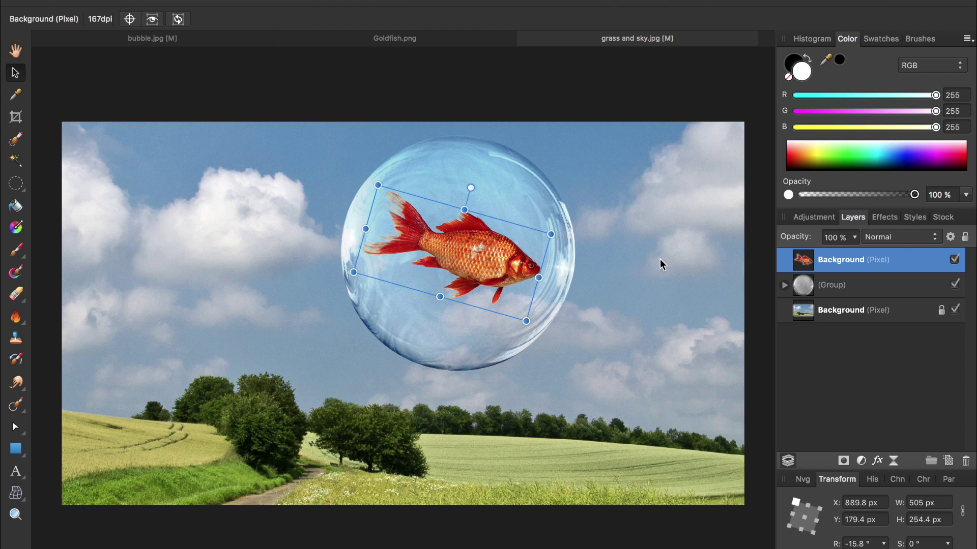
Set the goldfish layer's blend mode to Overlay and clear the layer selection
click(881, 239)
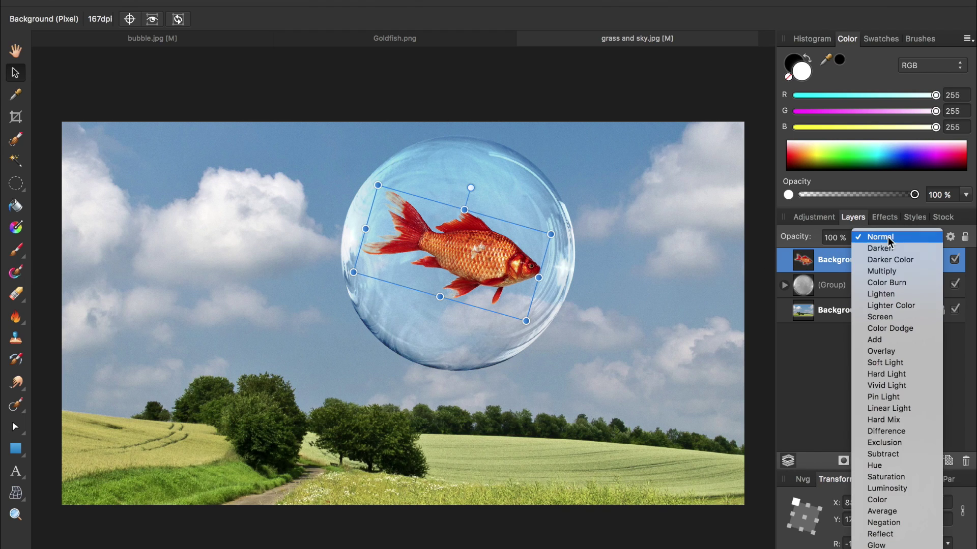
click(894, 353)
click(893, 352)
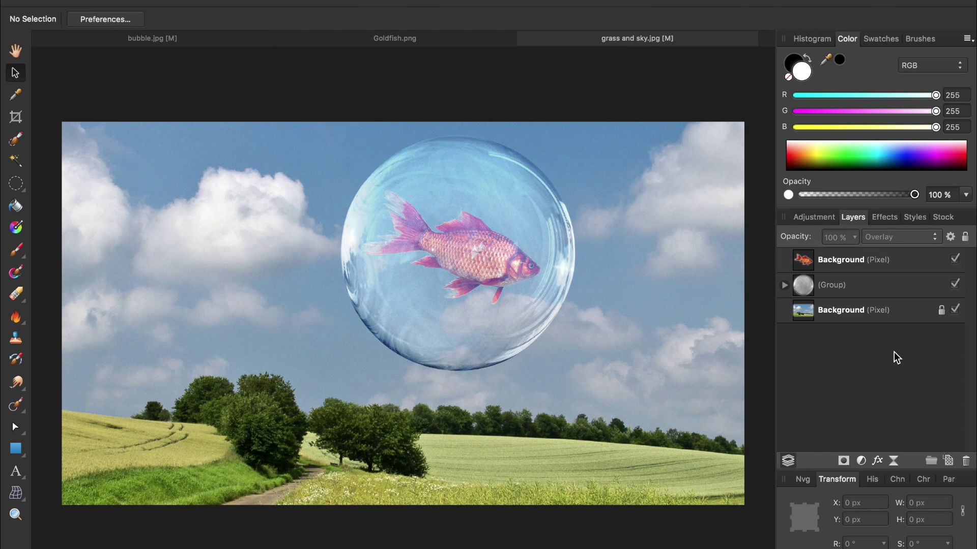